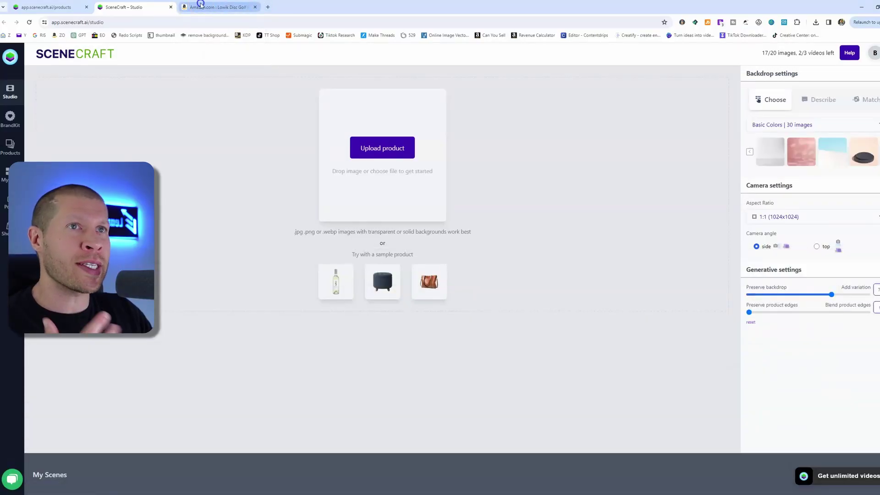
Check the Amazon backpack listing, then bring up the Products grid with six backpack images
click(213, 7)
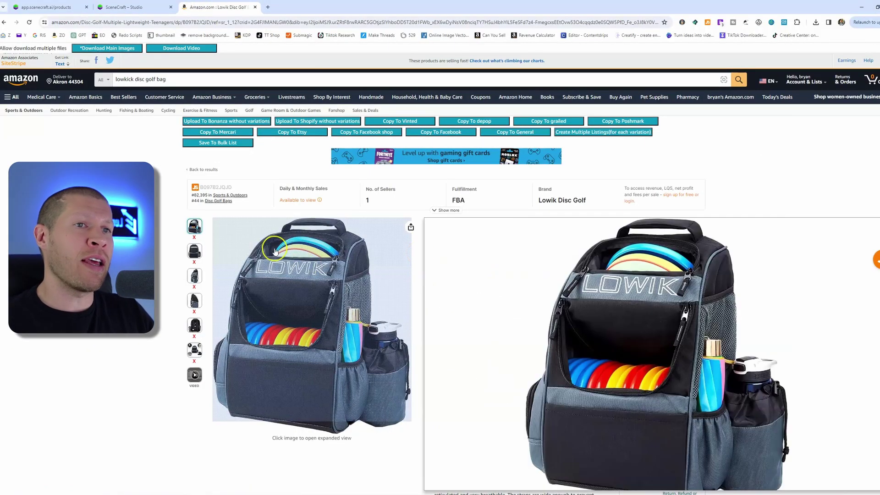
mouse_move(195, 350)
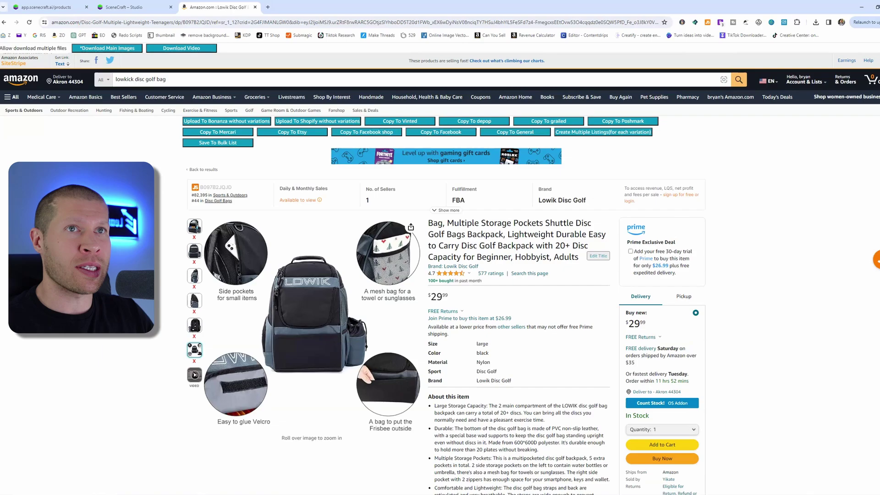
click(128, 6)
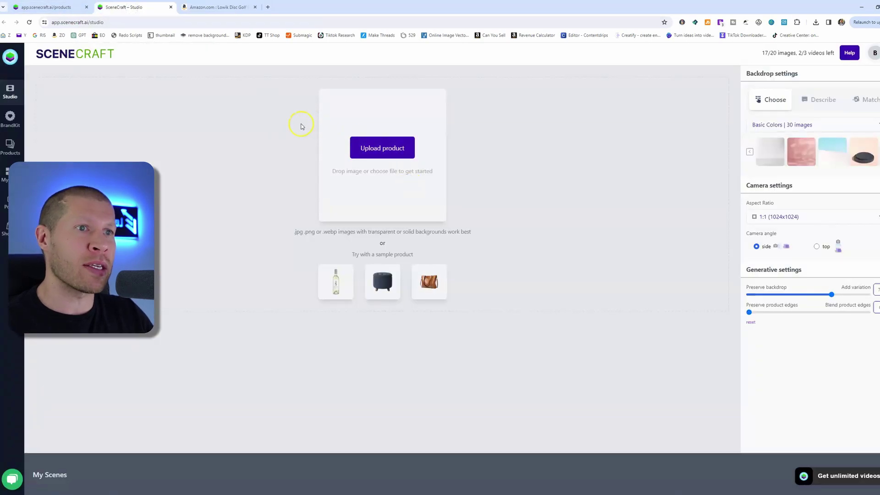
click(48, 7)
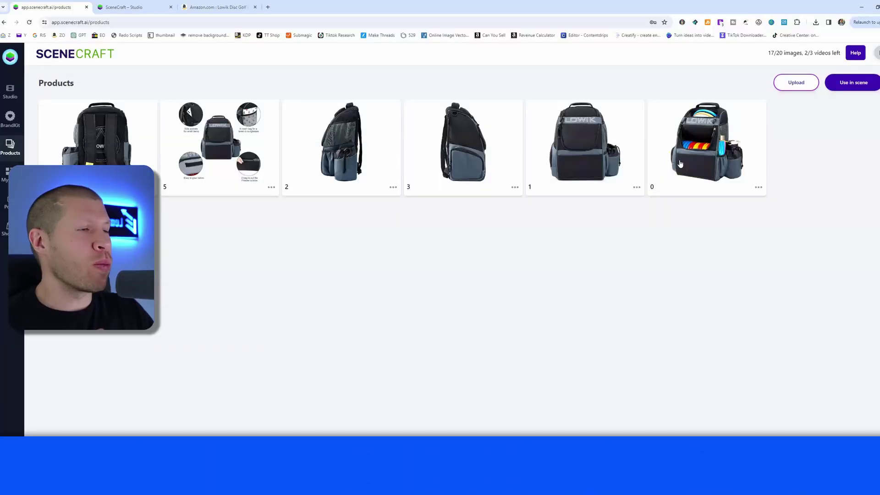
Send product 0, the backpack with colourful discs inside, into the scene editor
click(688, 159)
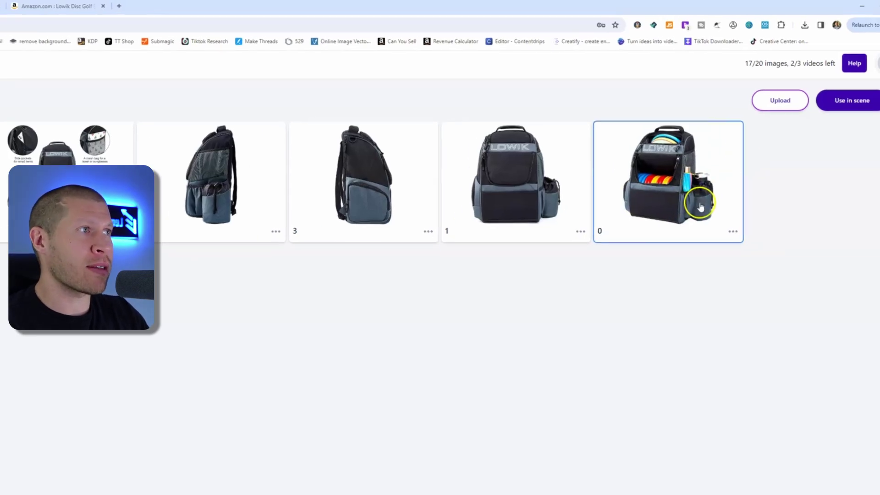
click(847, 97)
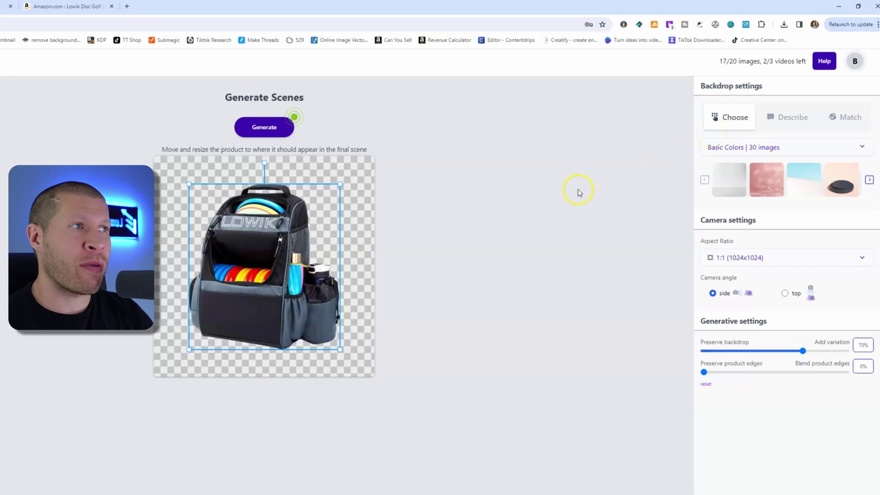
Switch the backdrop category to Nature and page through the second row of backdrops
click(775, 146)
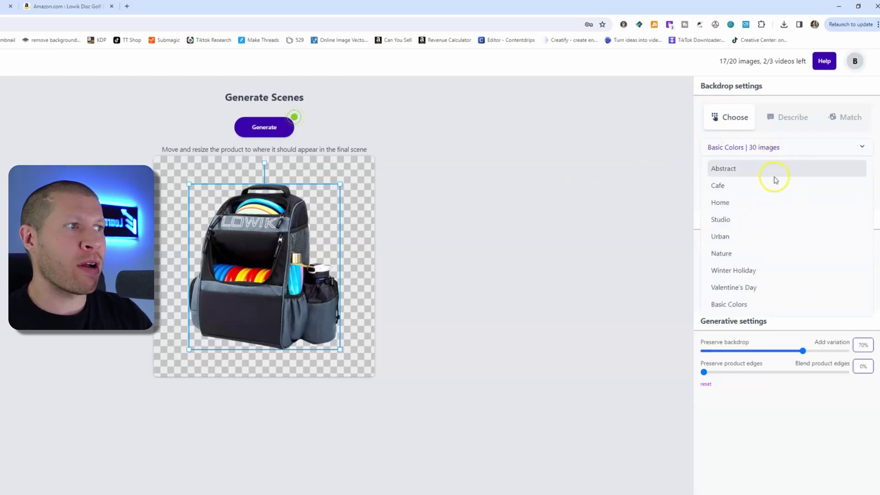
scroll(775, 200, down, 2)
scroll(767, 199, up, 1)
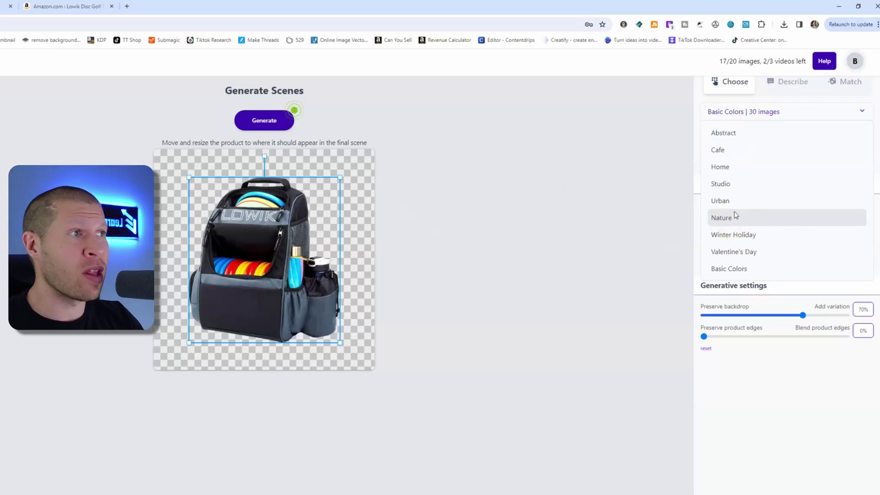
click(735, 219)
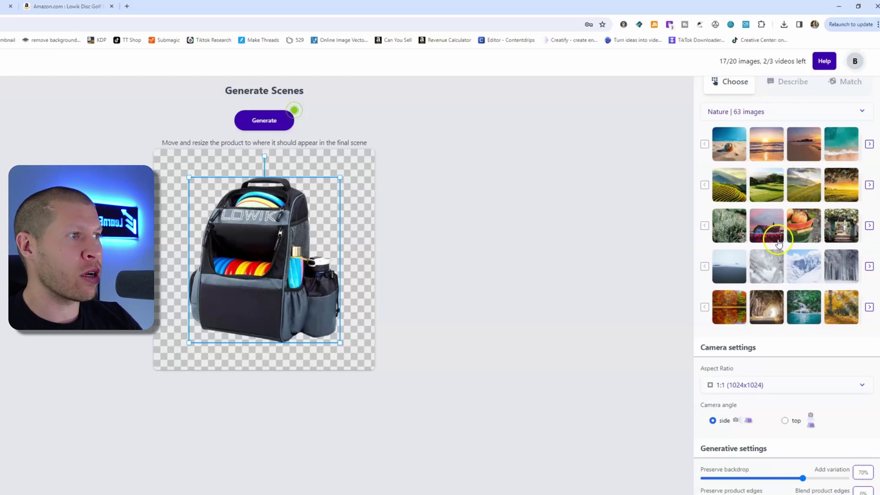
scroll(782, 180, down, 1)
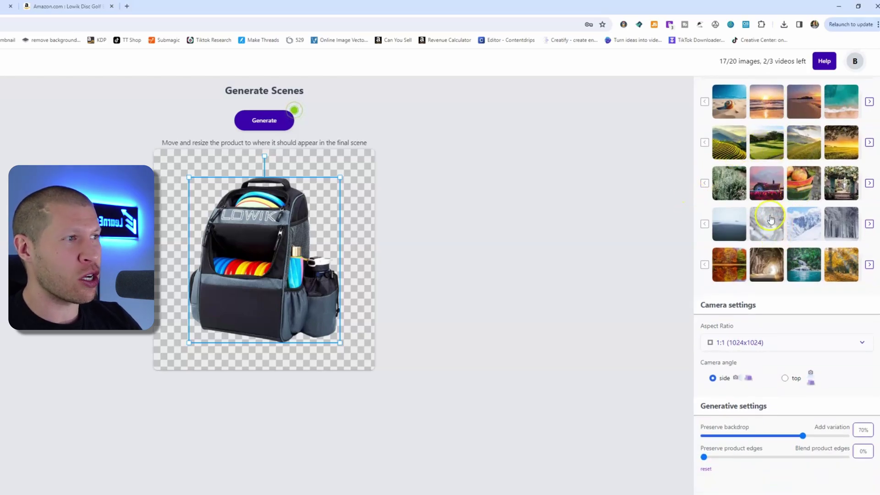
click(869, 144)
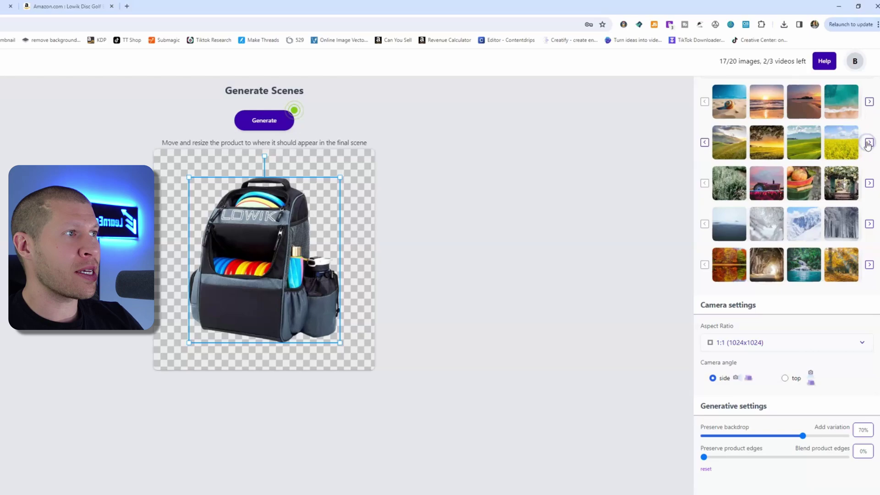
click(869, 143)
click(869, 143)
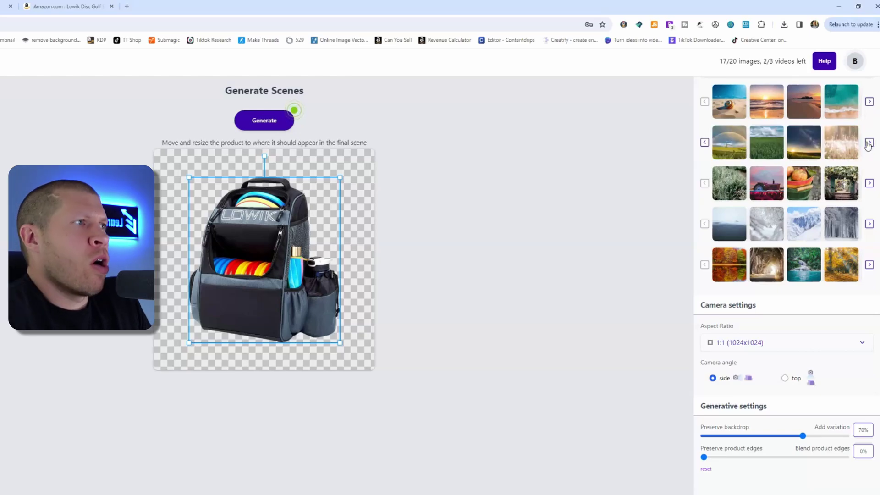
scroll(834, 264, up, 1)
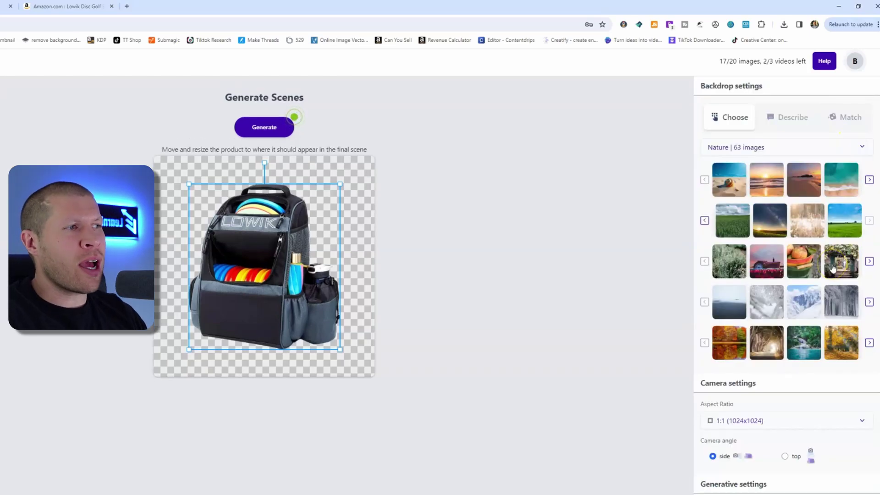
Page through the third row and apply a green forest backdrop
click(870, 263)
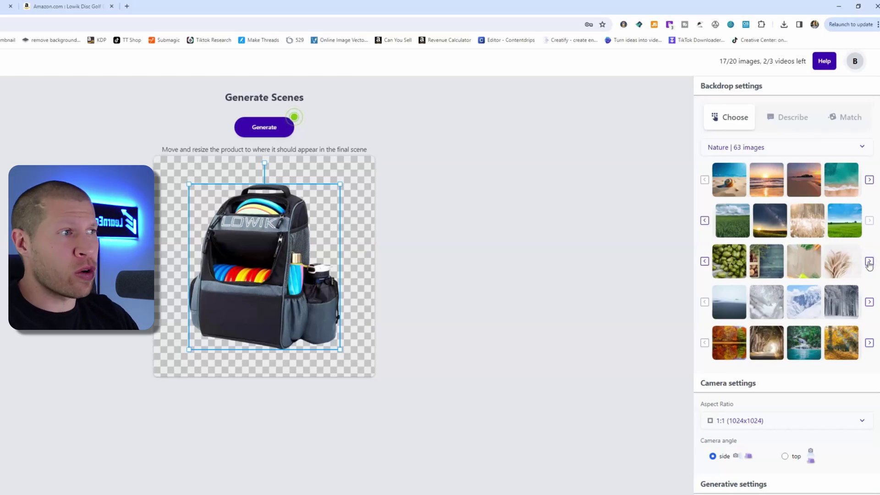
click(869, 263)
click(705, 343)
click(731, 348)
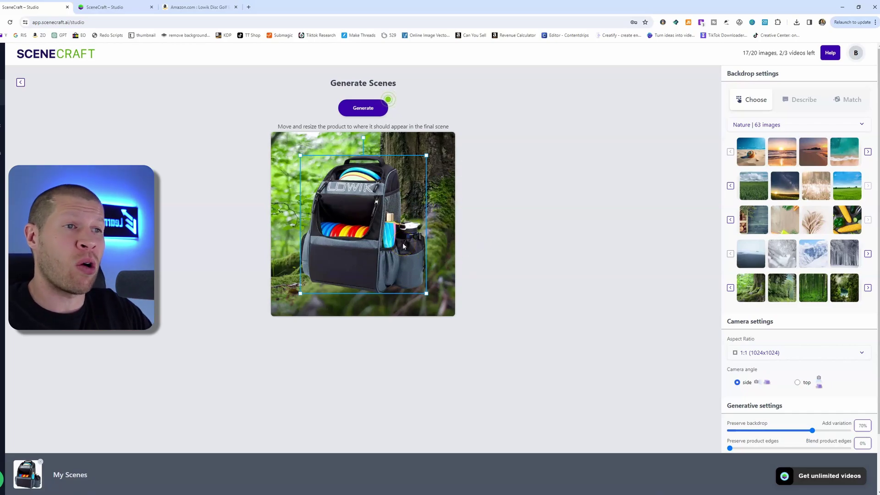
Move the backpack higher on the forest image and enlarge it to fill most of it
mouse_move(404, 245)
mouse_down()
mouse_move(399, 217)
mouse_move(383, 244)
mouse_up()
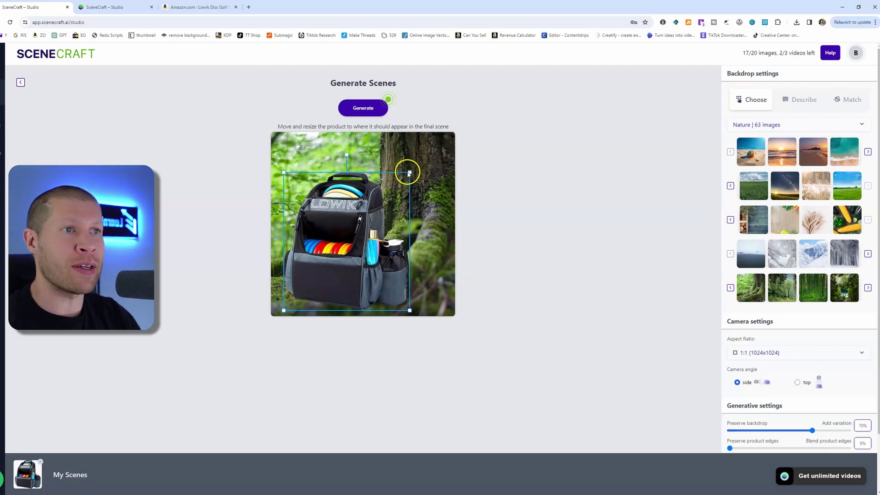
mouse_move(410, 172)
mouse_down()
mouse_move(444, 140)
mouse_move(433, 153)
mouse_up()
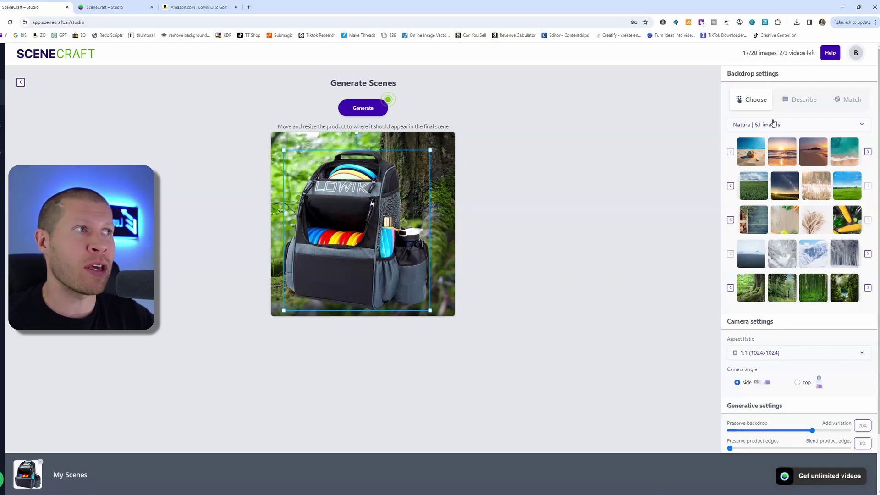
Browse the Home and Urban backdrop categories, then generate three backpack-in-forest scenes
click(774, 124)
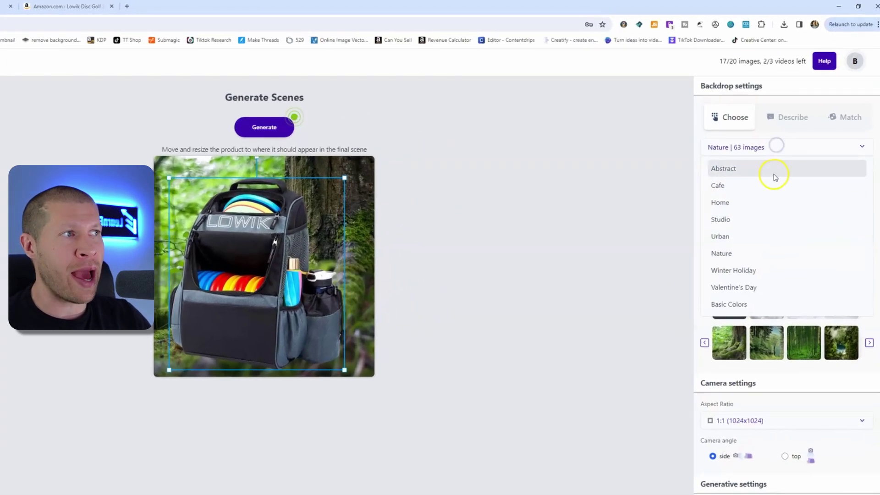
click(770, 202)
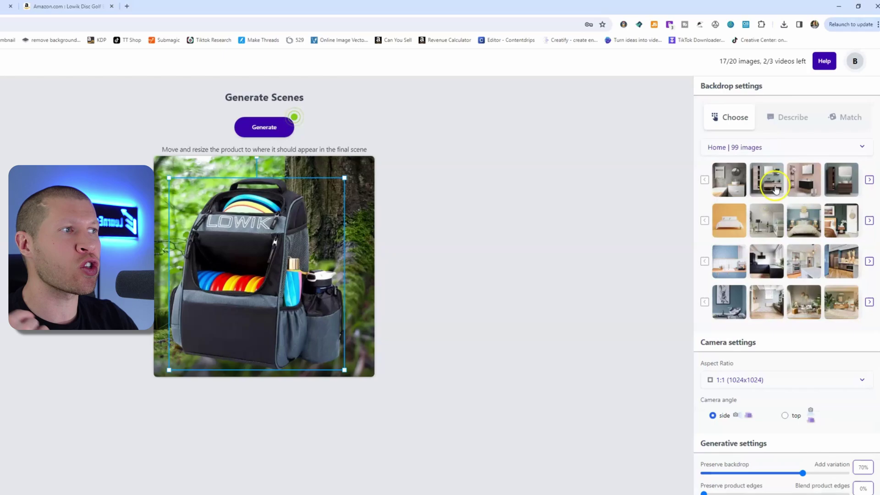
scroll(774, 186, down, 1)
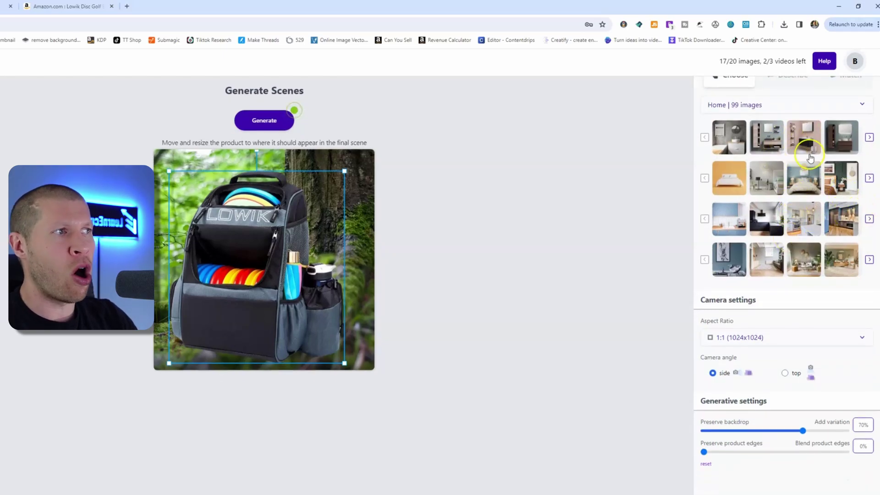
scroll(810, 179, up, 1)
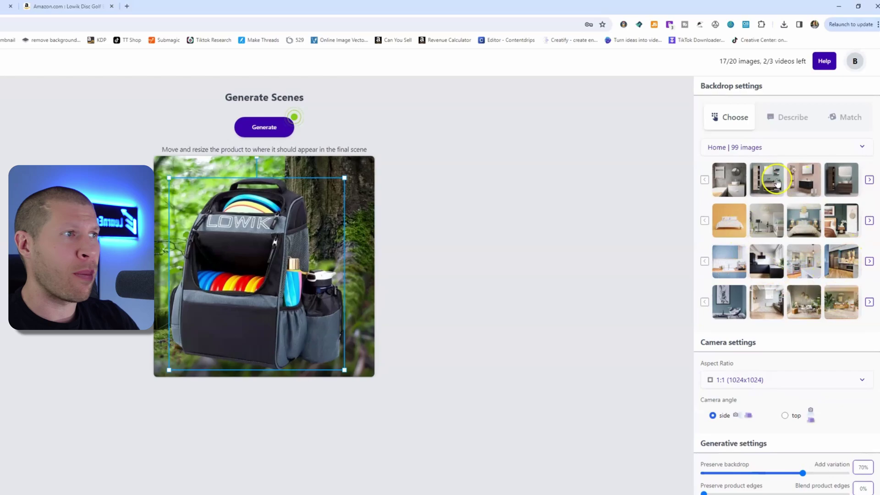
click(756, 147)
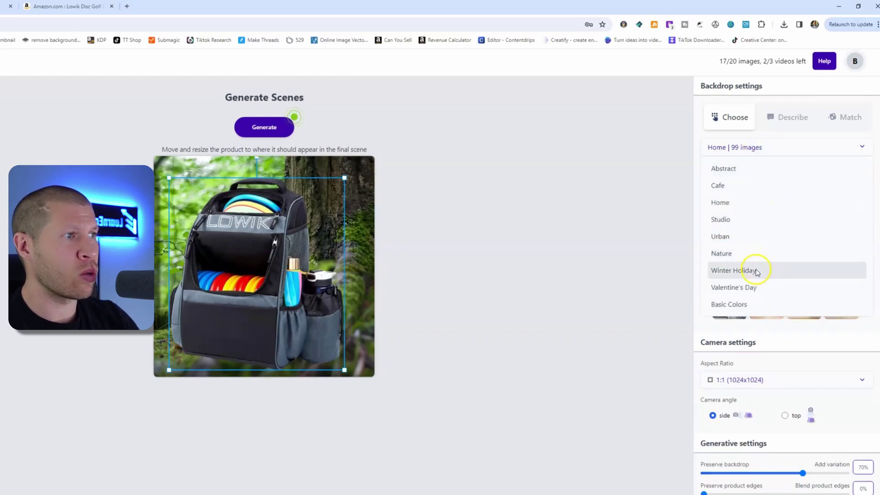
click(729, 236)
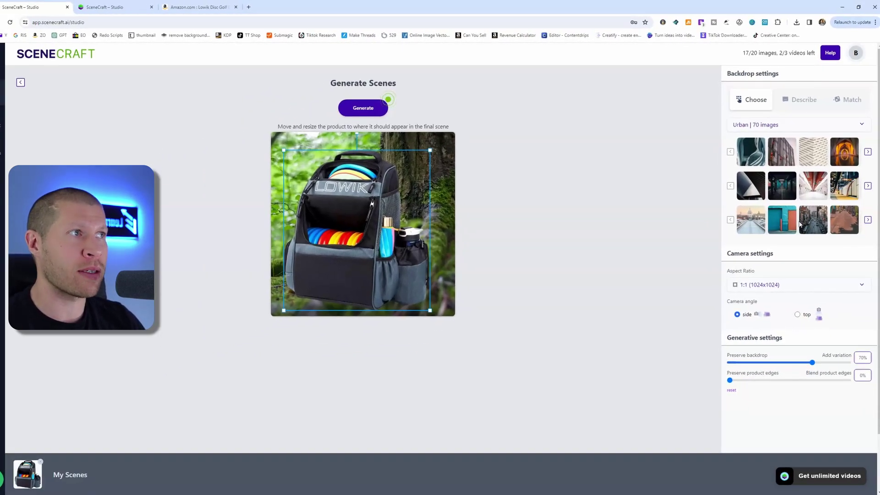
click(363, 107)
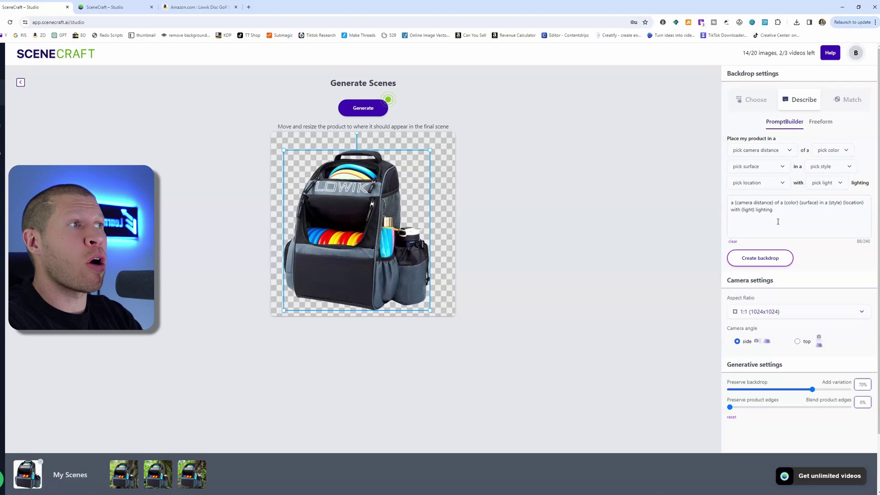
Check the Match option, then start editing Describe's PromptBuilder backdrop prompt
click(852, 99)
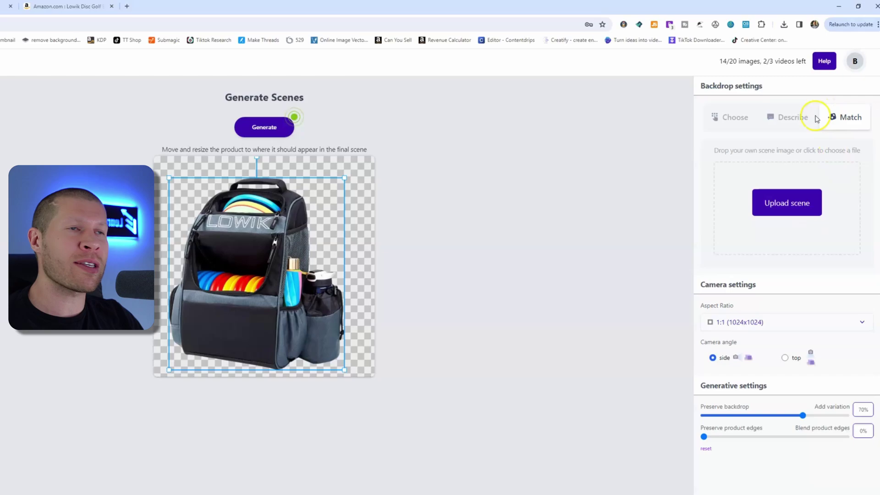
click(789, 118)
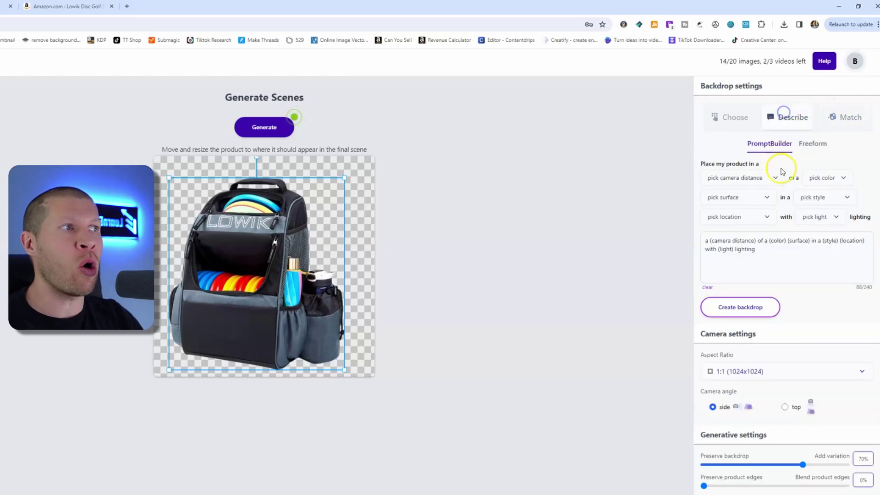
click(763, 253)
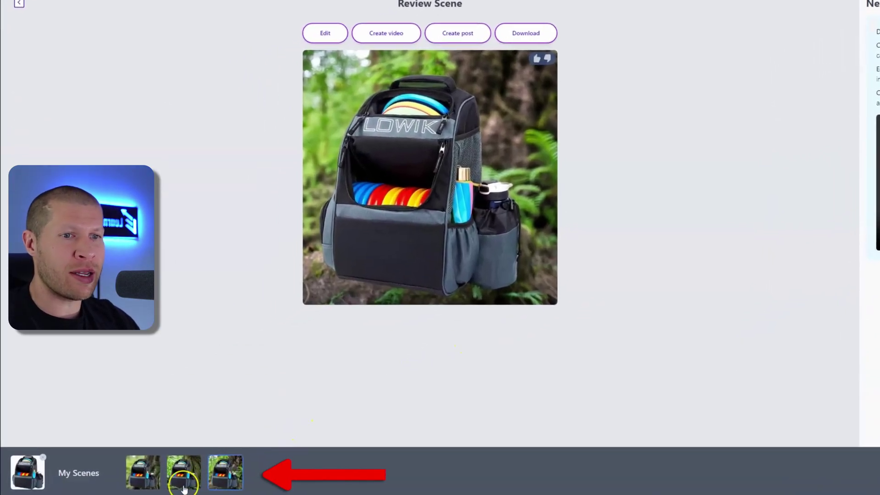
Review each of the three generated forest scenes in My Scenes
click(174, 474)
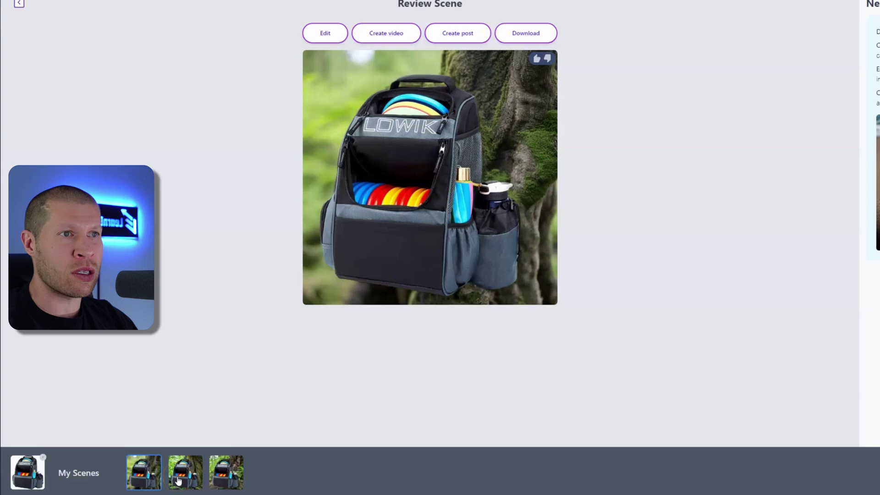
click(182, 480)
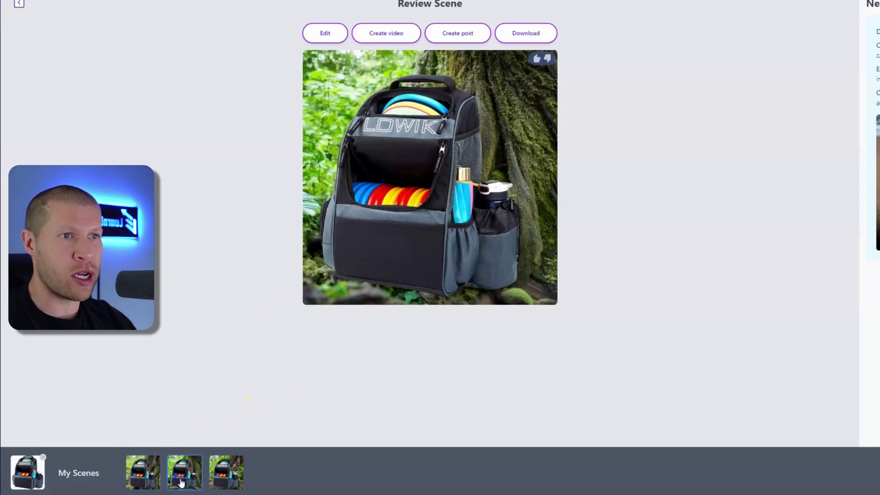
click(232, 481)
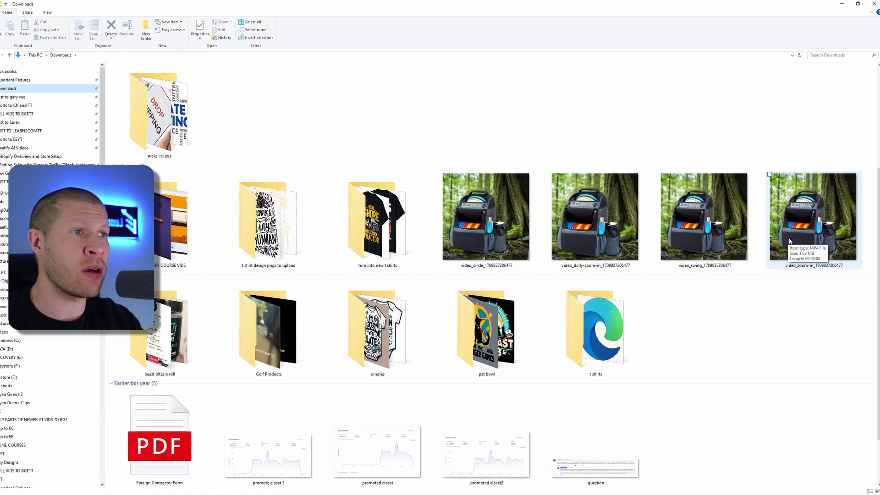
Play the video_circle MP4 from the Downloads folder
double_click(496, 219)
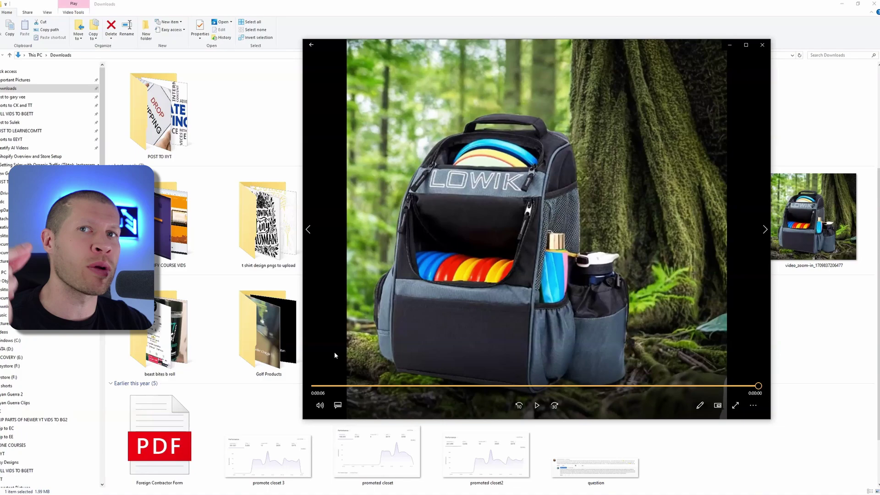
Finish watching the circle video, close it, and play the dolly-zoom-in video
click(321, 382)
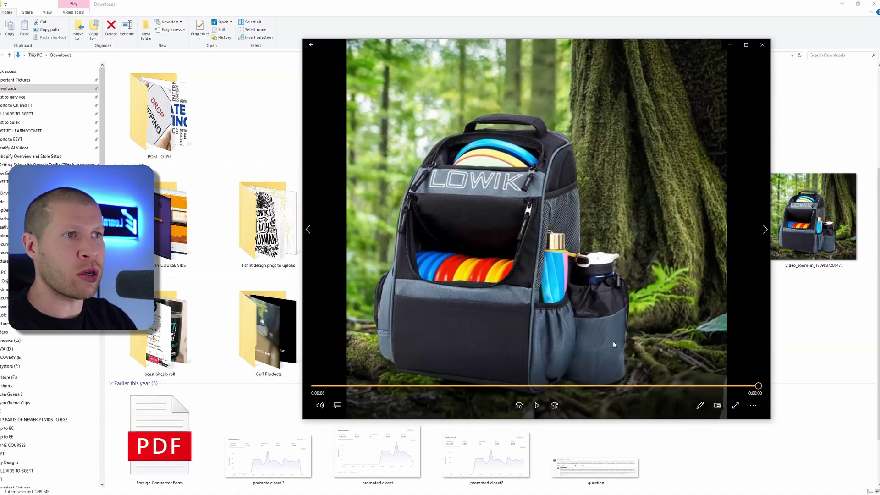
click(763, 46)
double_click(464, 215)
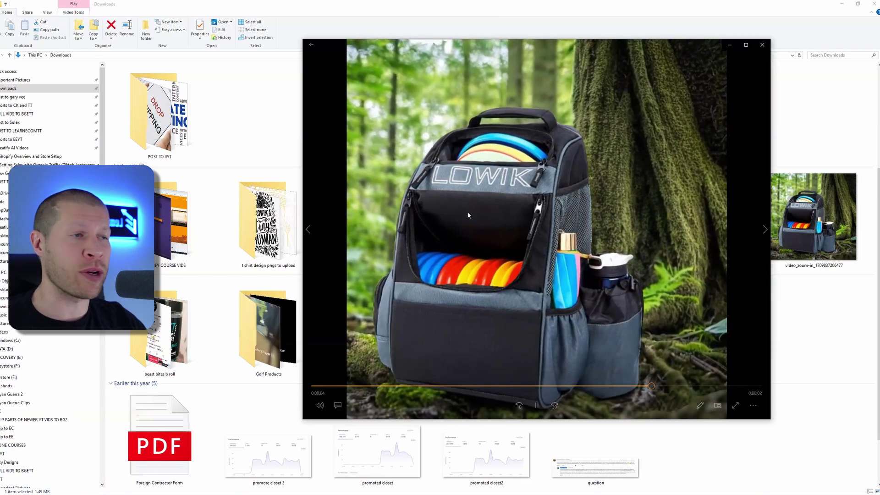
Close the finished dolly-zoom-in video and play the swing video
click(607, 104)
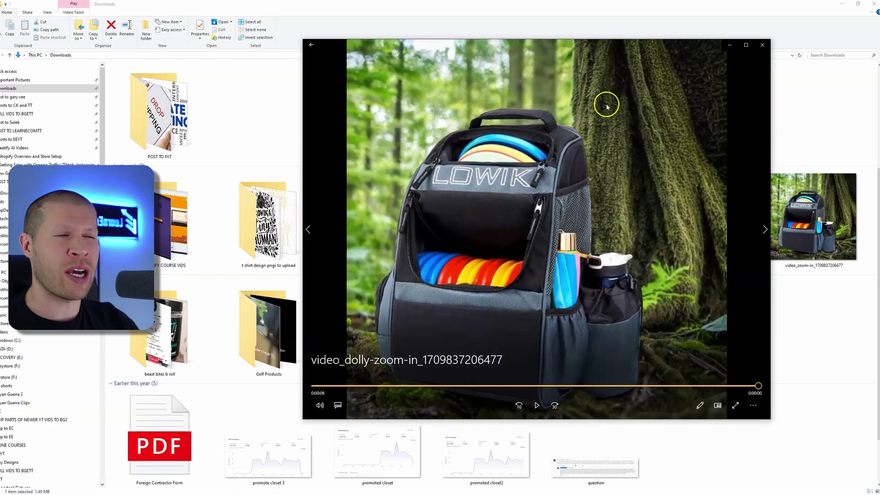
click(734, 45)
double_click(679, 202)
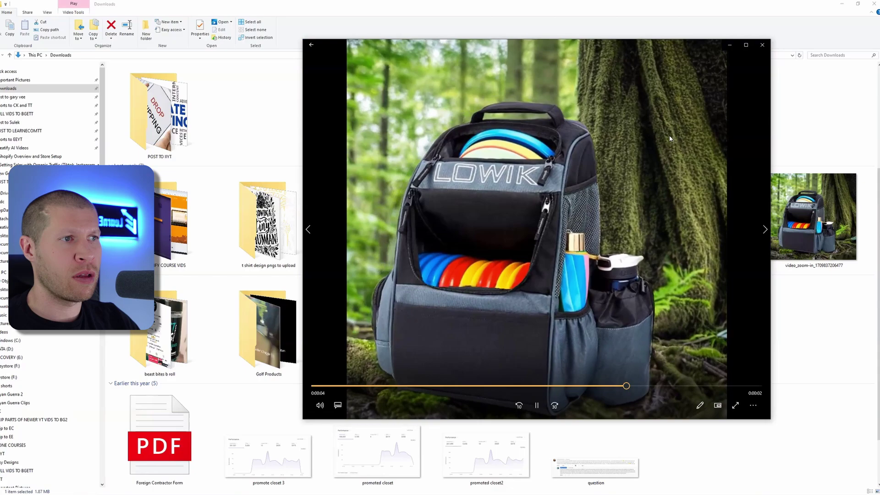
click(723, 84)
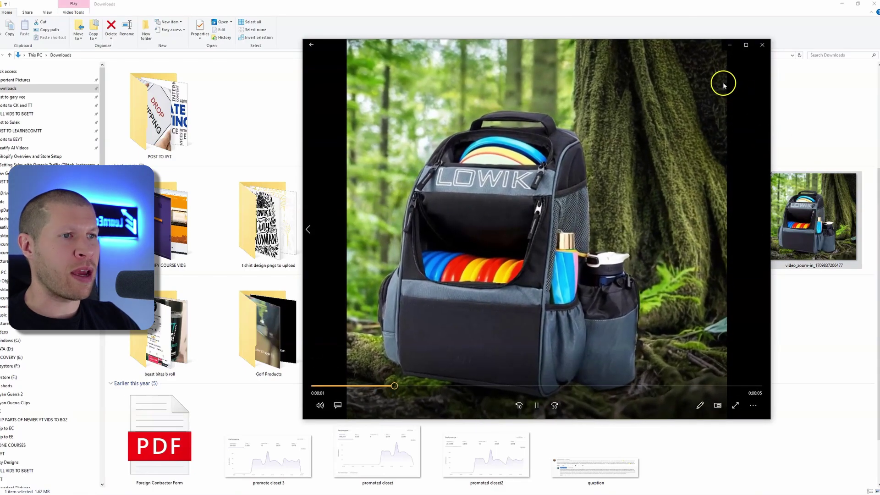